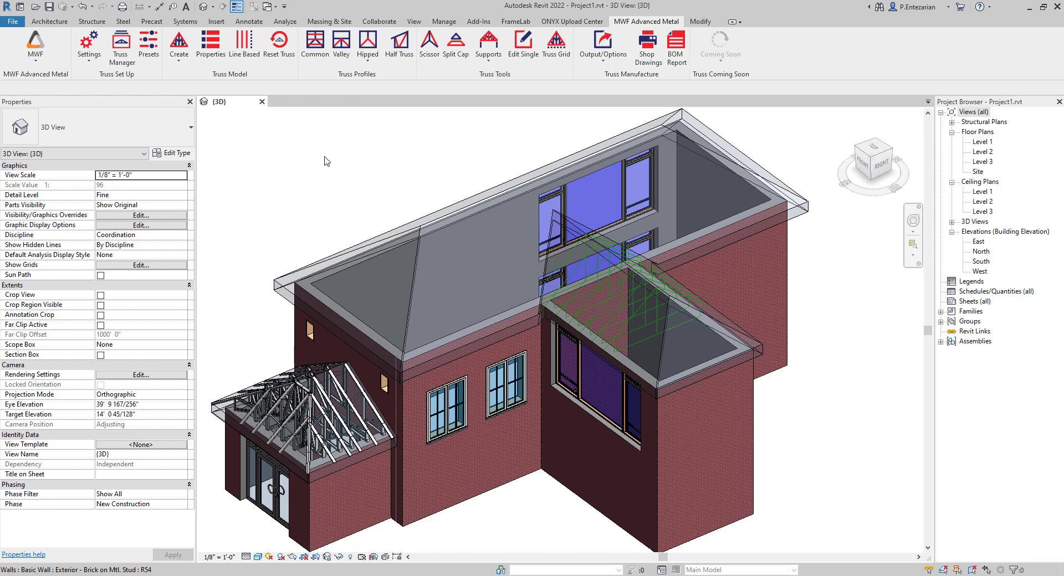
Select the T003 model group and run MWF Advanced Metal Create on it
click(624, 327)
click(632, 22)
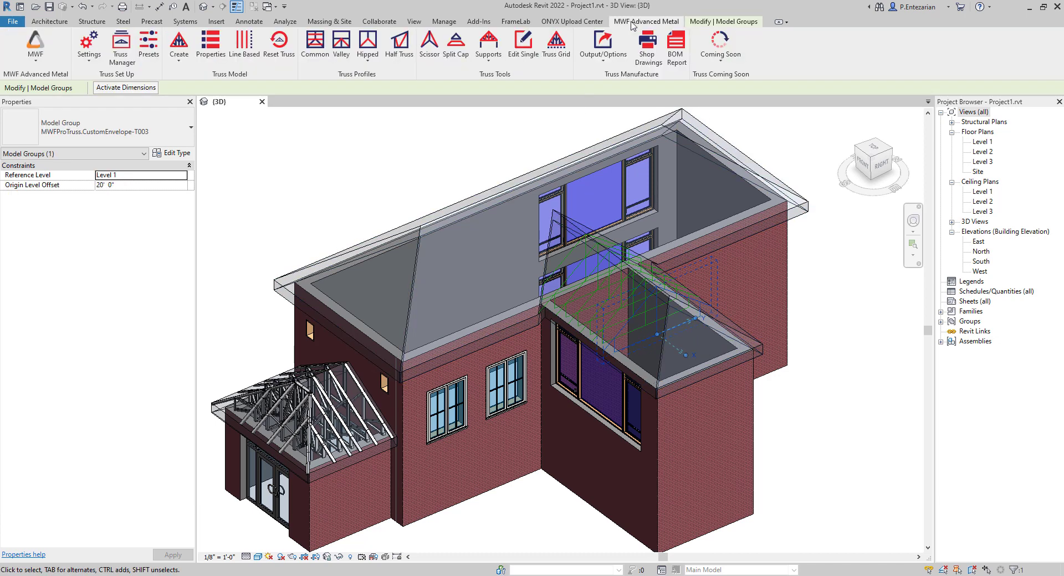
click(179, 43)
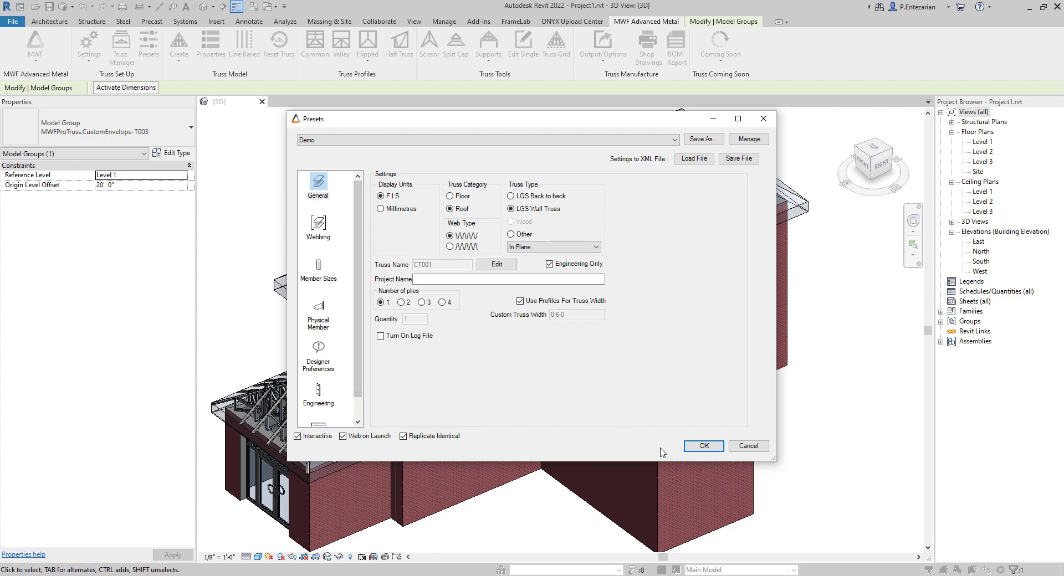
Accept the Demo presets, zoom out and show truss T003 as physical members
click(704, 446)
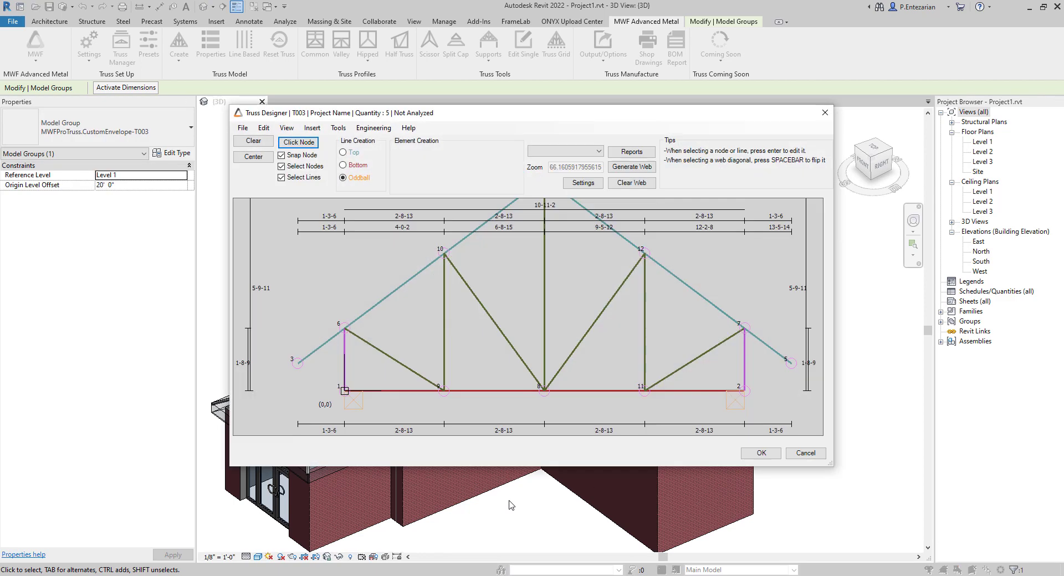
scroll(424, 333, down, 2)
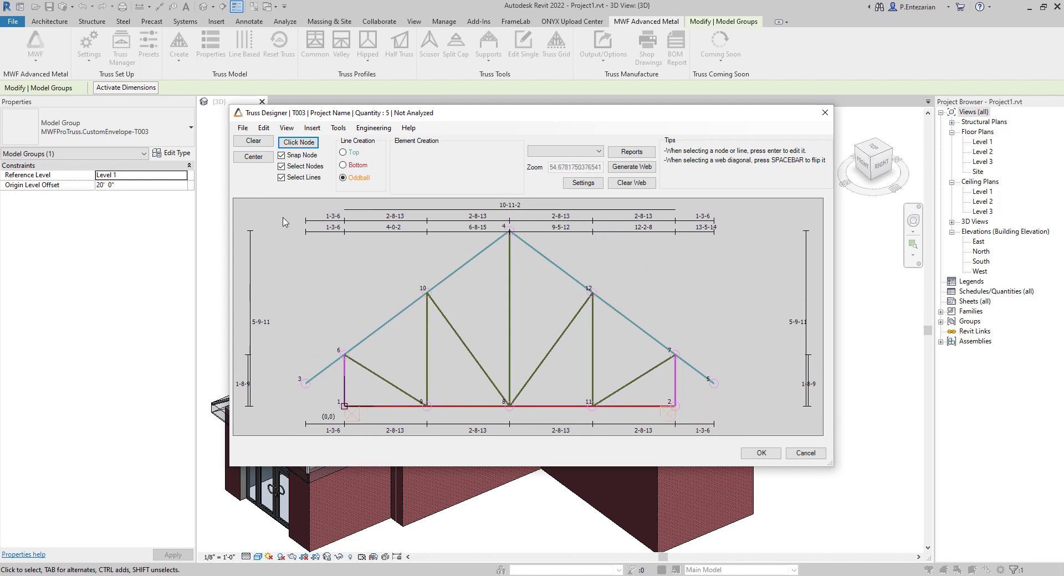
click(287, 130)
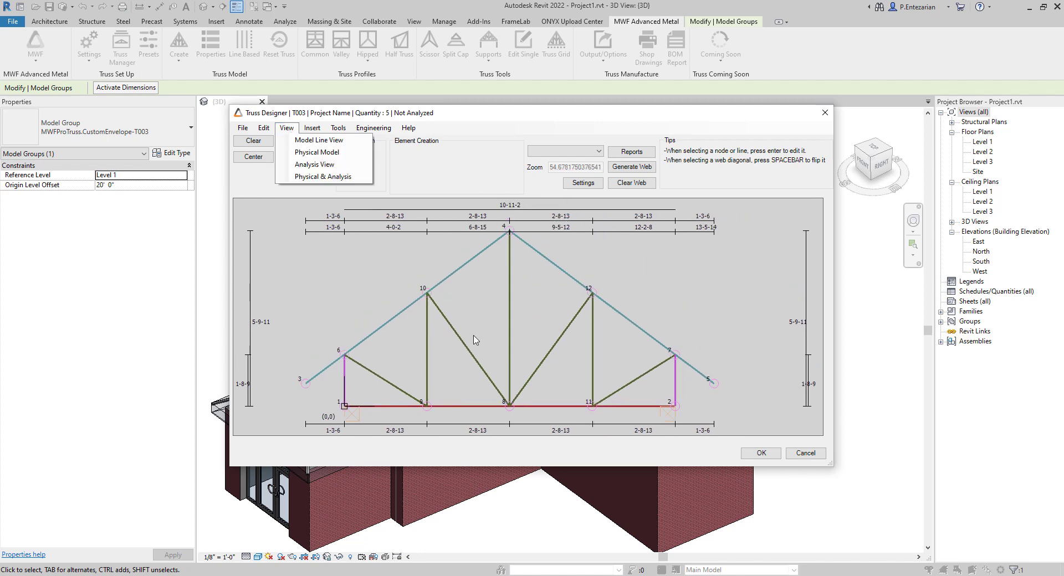
click(328, 154)
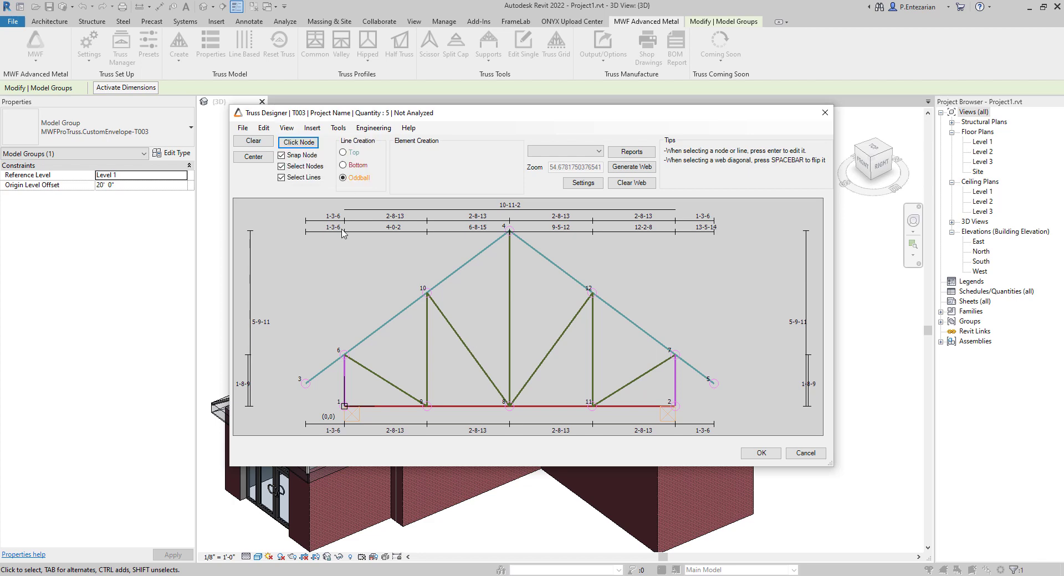
Switch the truss display to combined Physical & Analysis view
click(286, 128)
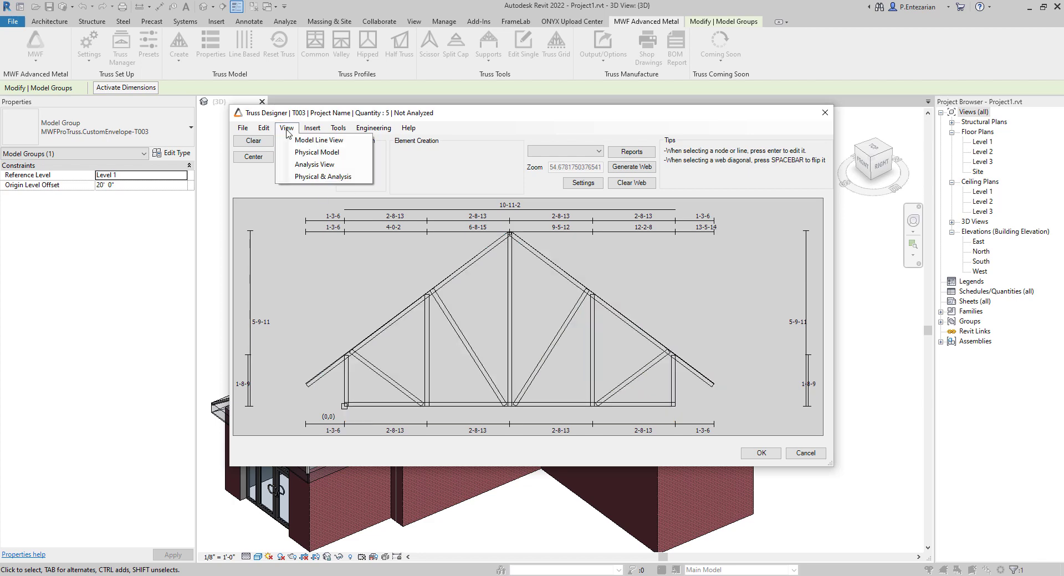
click(304, 177)
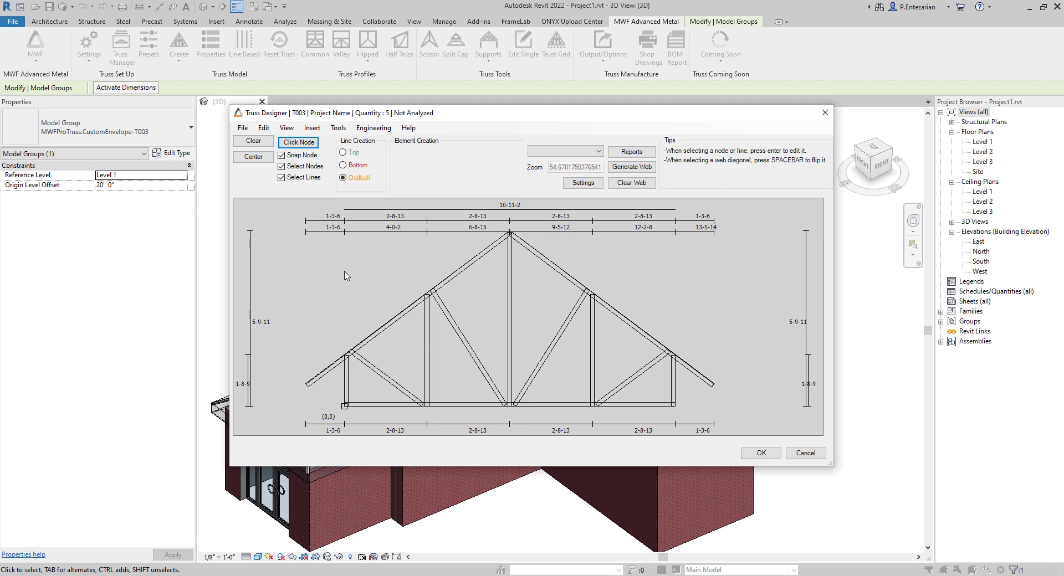
click(286, 128)
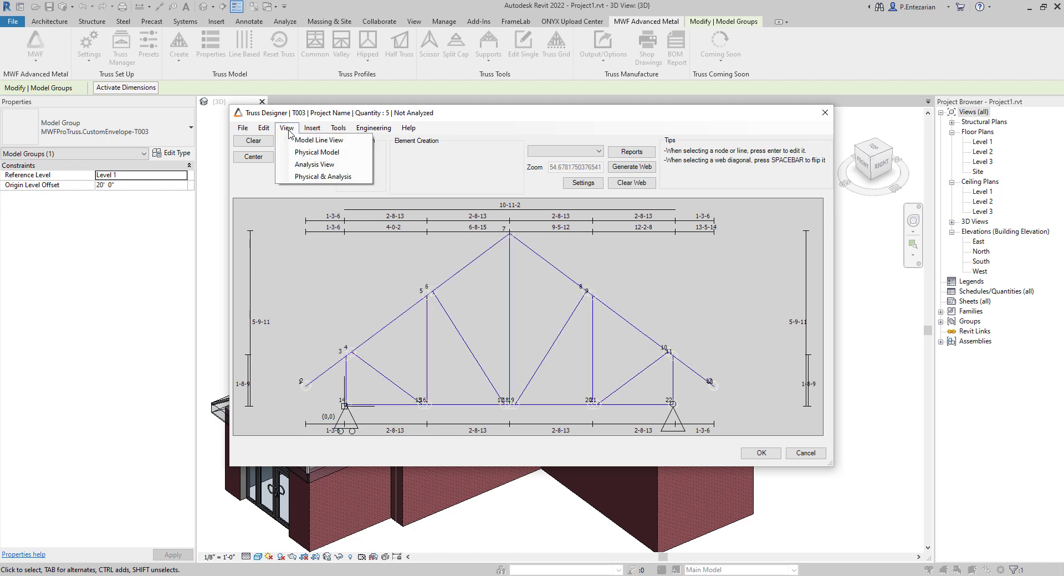
click(310, 179)
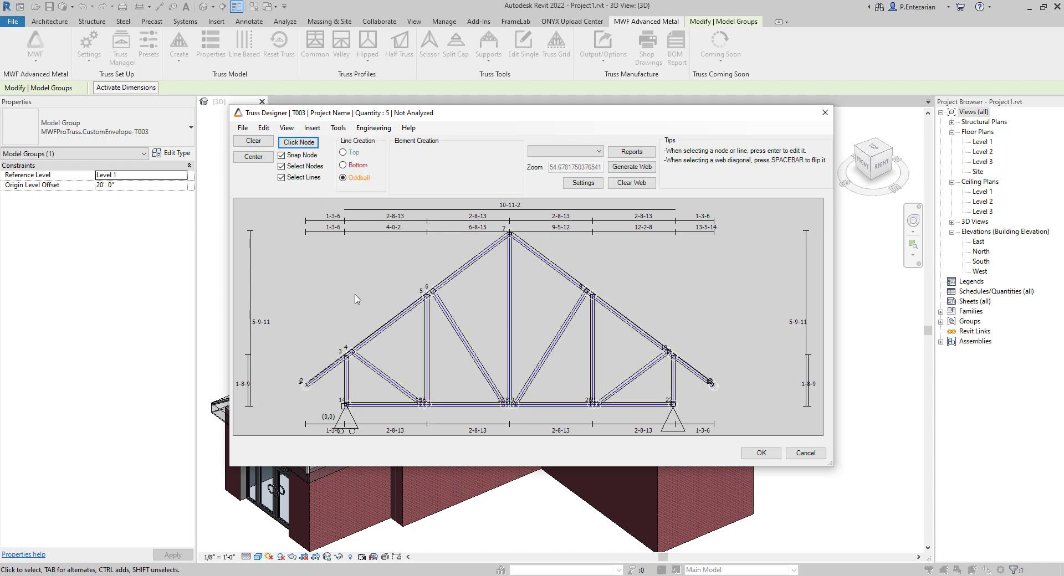
click(286, 128)
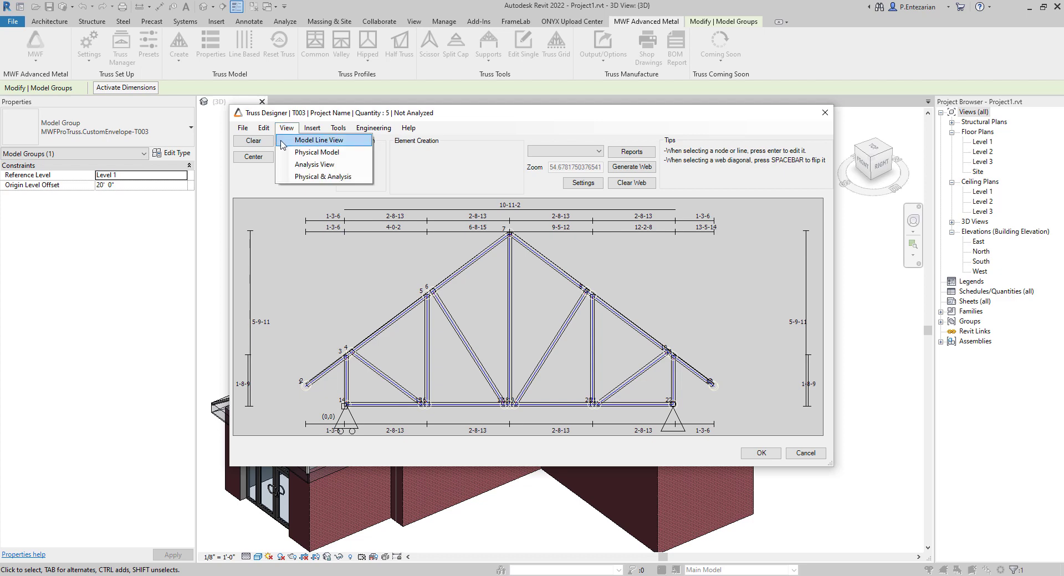
Switch Truss Designer back to Model Line View with coloured lines and numbered nodes
click(319, 141)
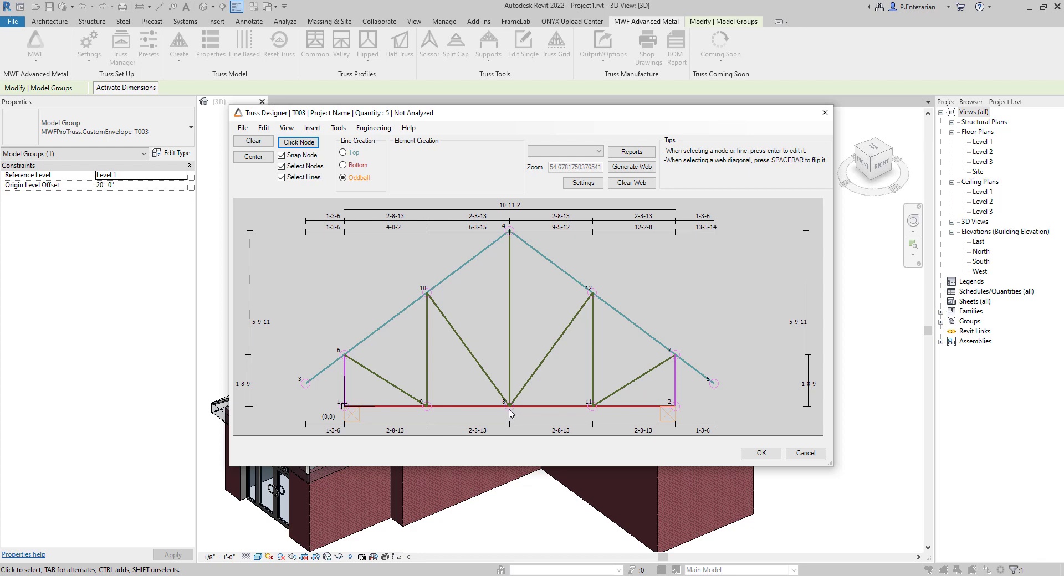
Add node 13 On Member Point on the bottom chord, 1-4-0 right of node 8
click(563, 152)
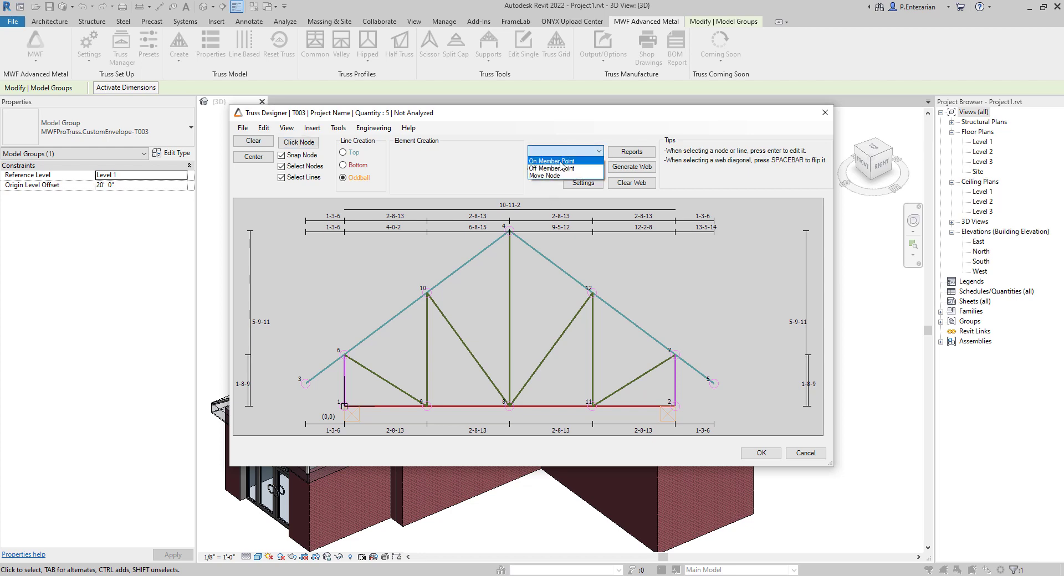
click(562, 162)
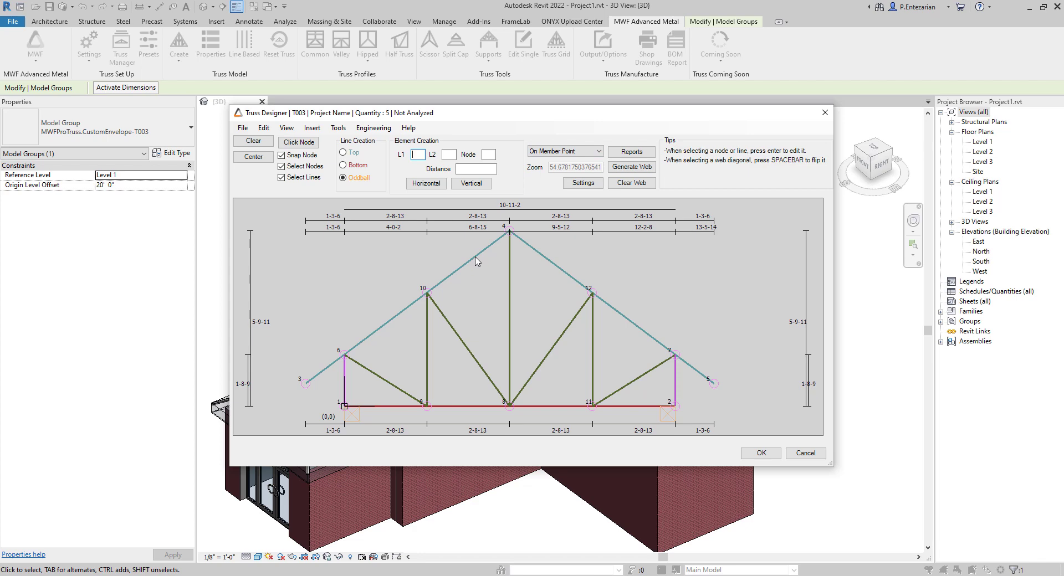
click(510, 407)
click(565, 408)
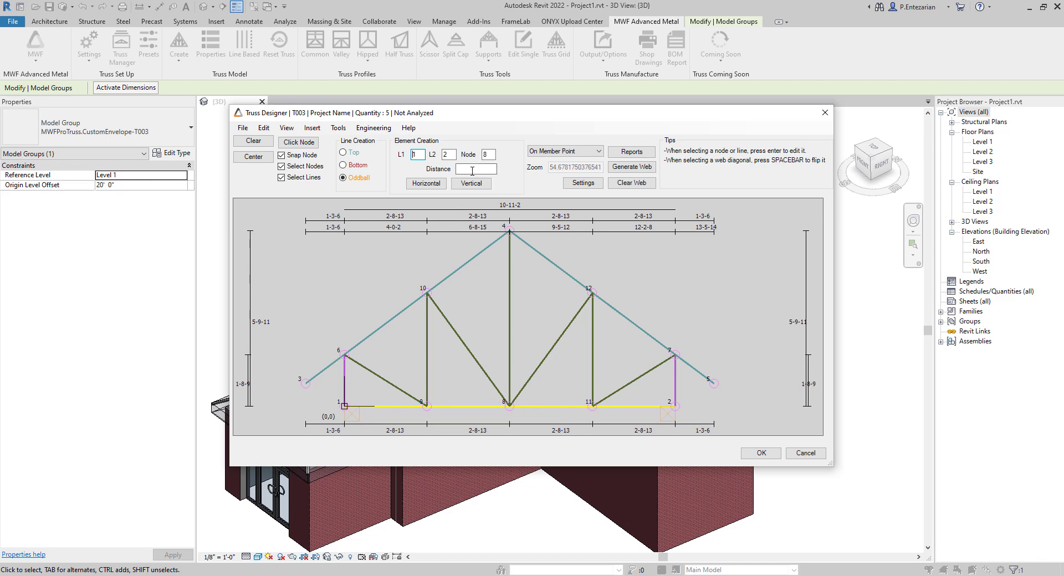
click(472, 169)
click(419, 183)
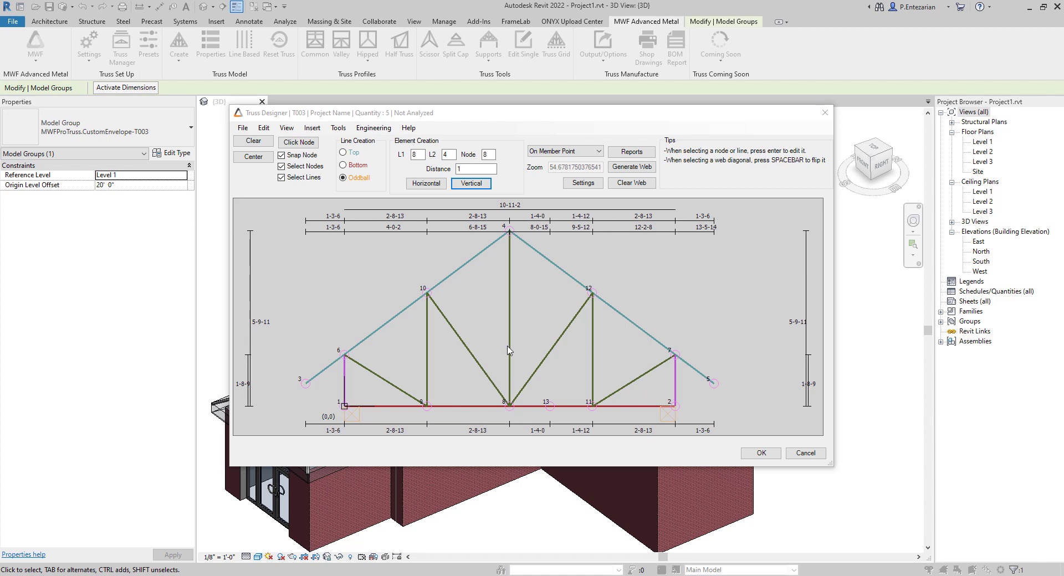
Add node 14 on vertical web 4–8 at distance 2 from node 8
click(509, 407)
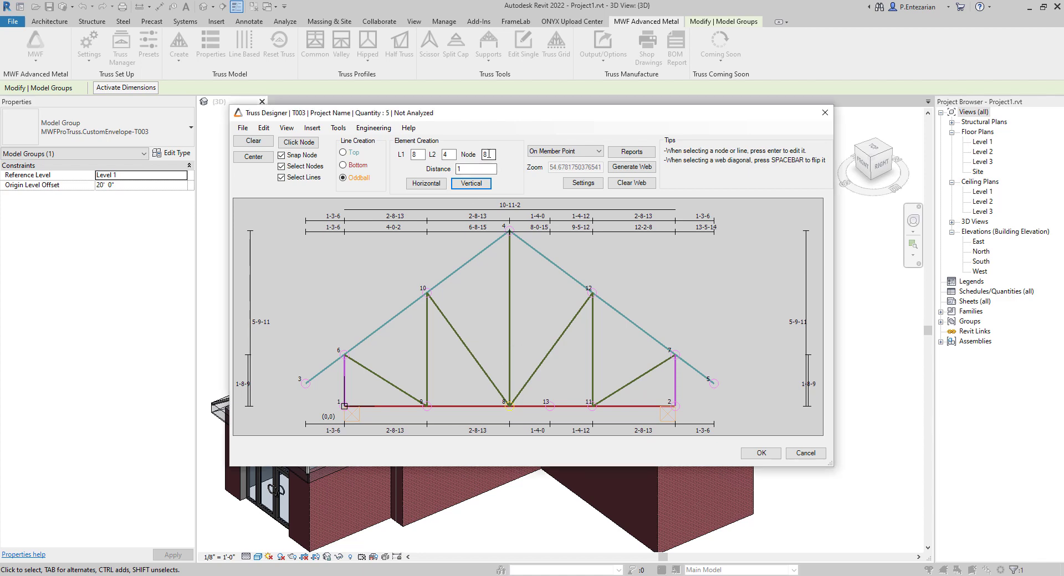
click(510, 327)
double_click(459, 169)
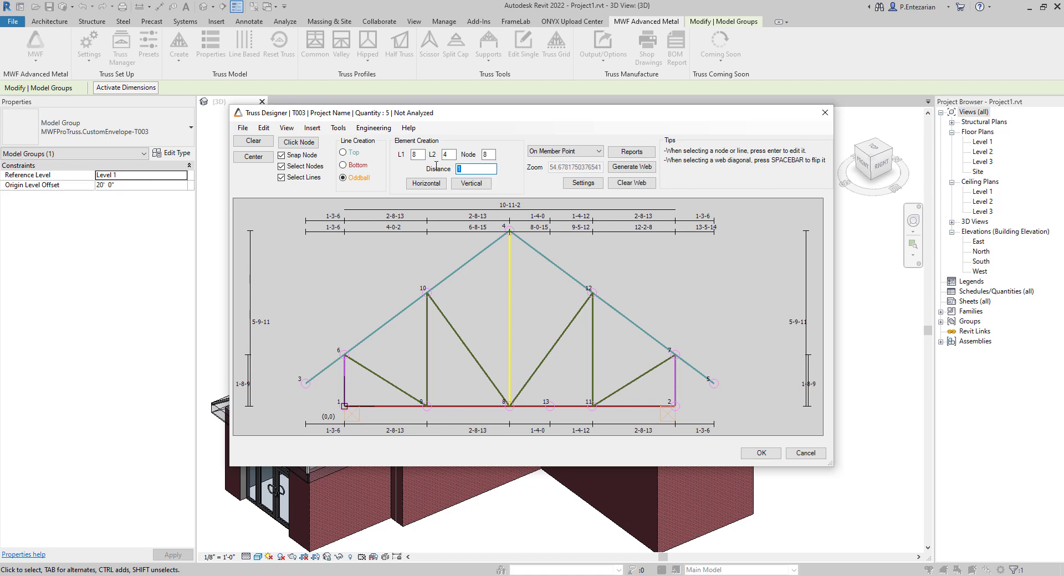
text(2)
click(484, 185)
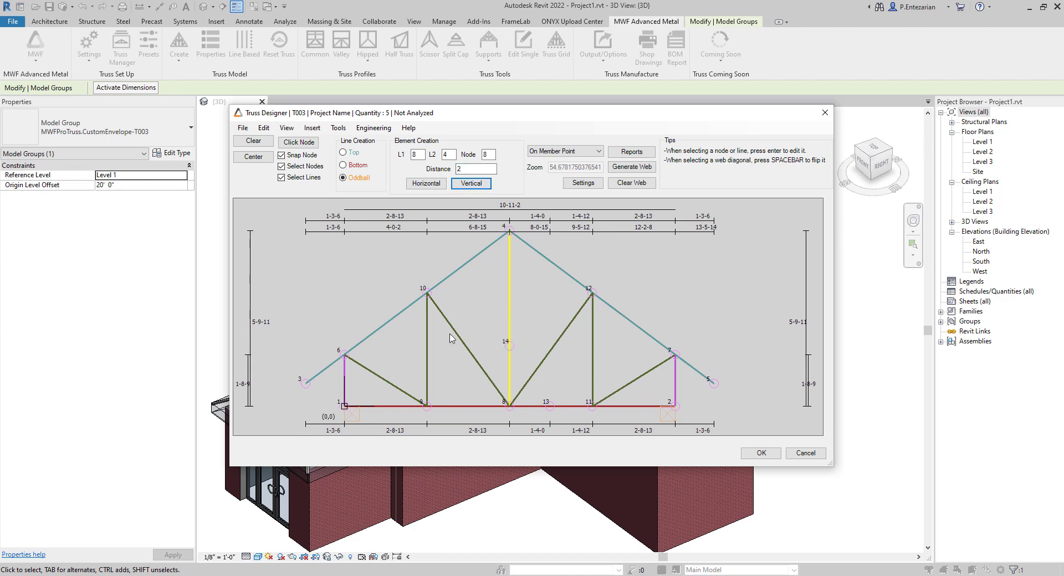
click(528, 340)
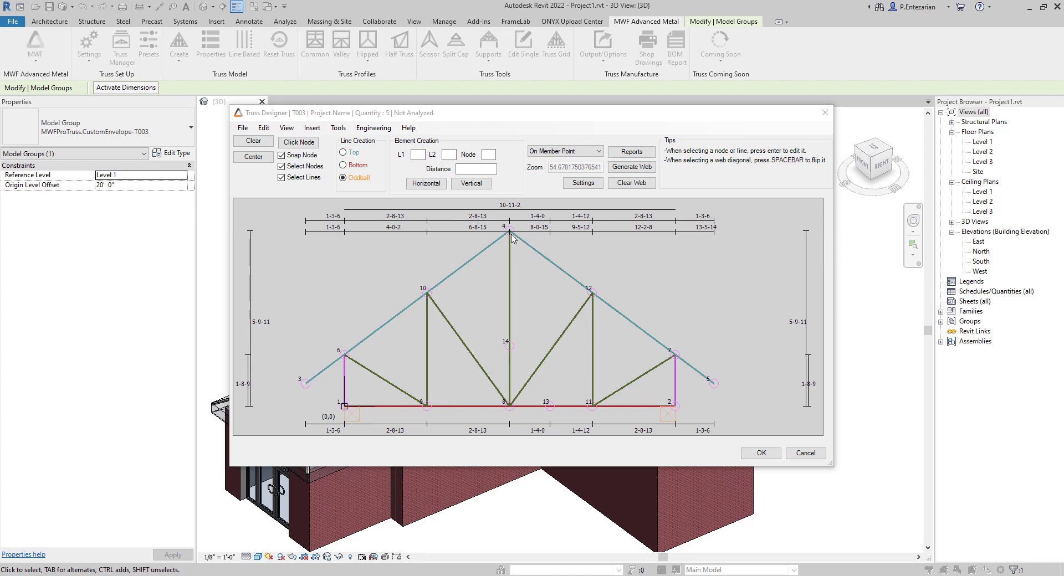
Copy node 13 horizontally onto the right top chord at distance 0, creating node 15
click(550, 407)
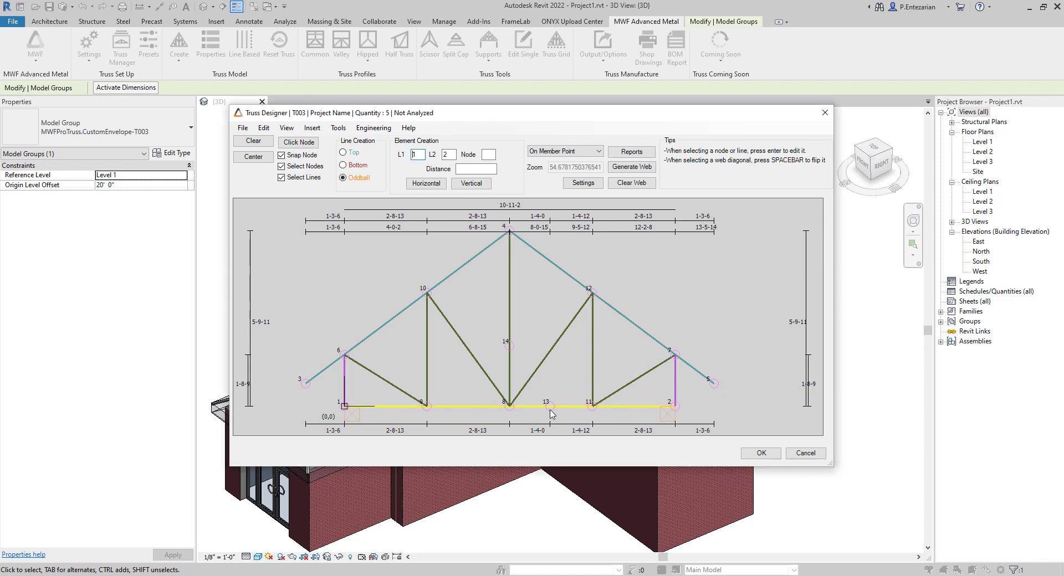
click(550, 407)
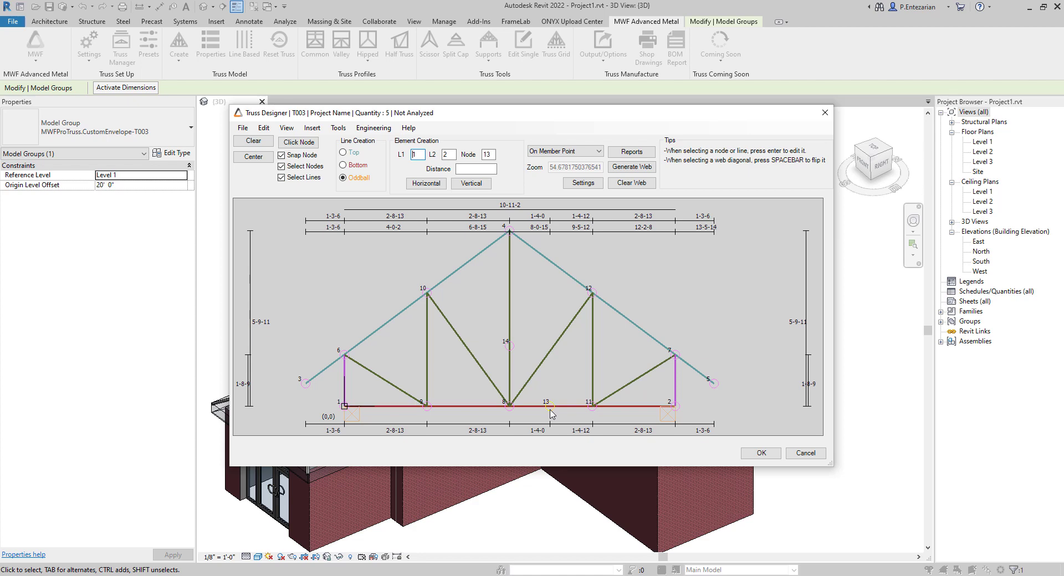
click(544, 257)
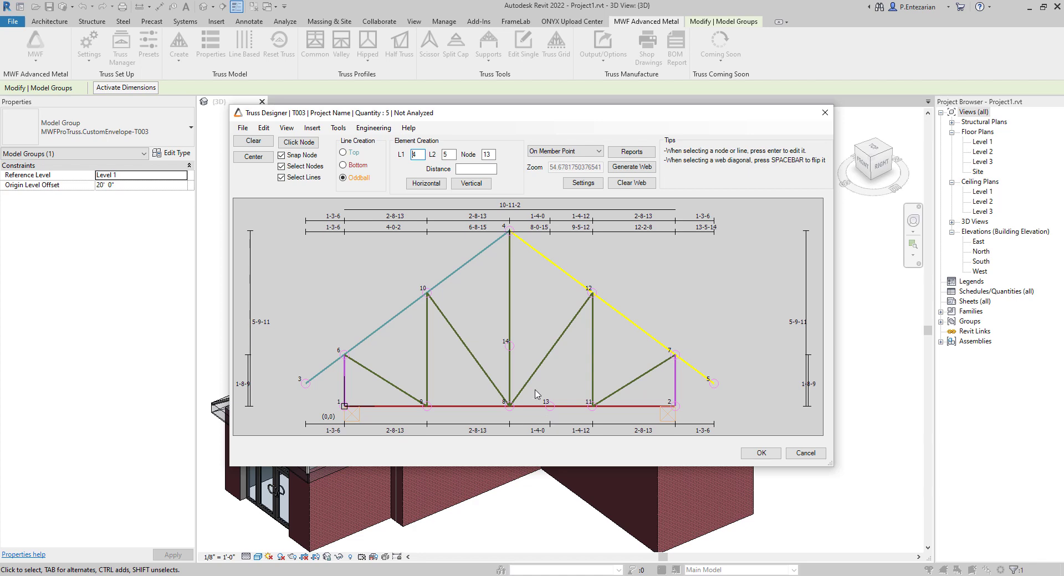
click(466, 168)
text(0)
click(426, 183)
Delete the diagonal web between nodes 8 and 12
click(547, 316)
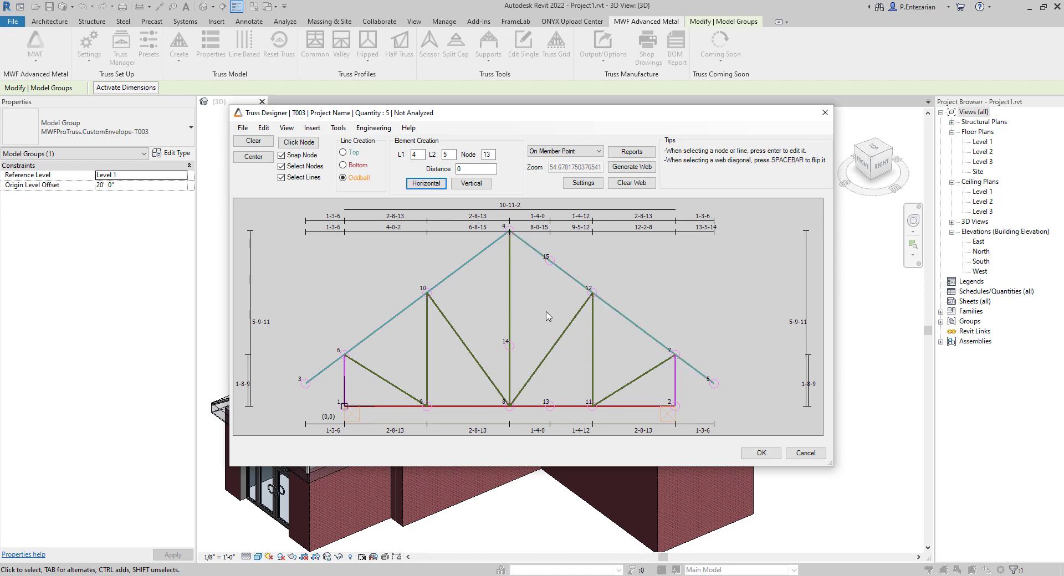
click(556, 342)
key(Delete)
Draw a member from node 13 up to node 15 and set it as a Vertical Web
click(551, 409)
click(549, 261)
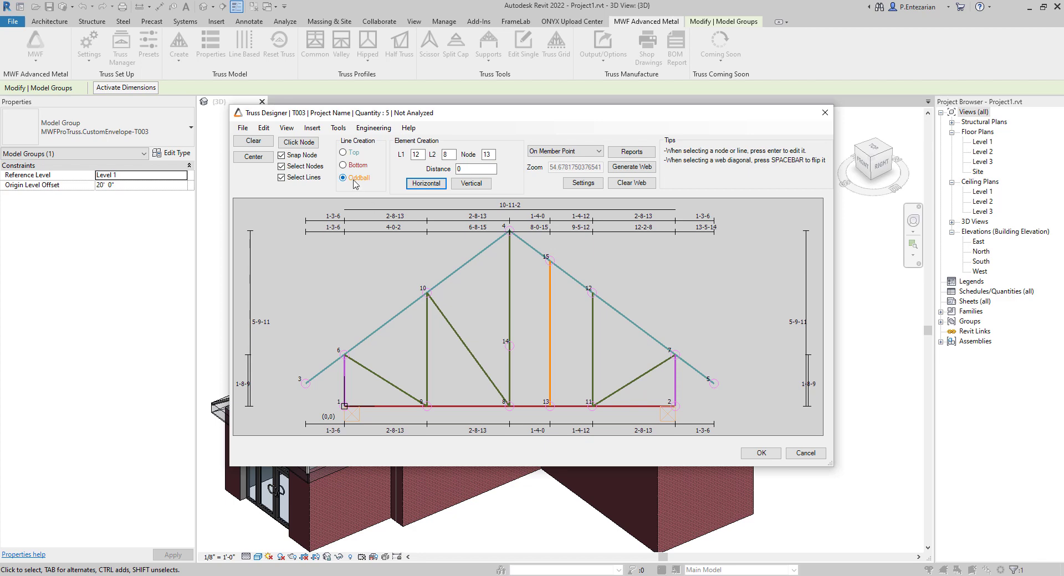
click(551, 340)
key(Return)
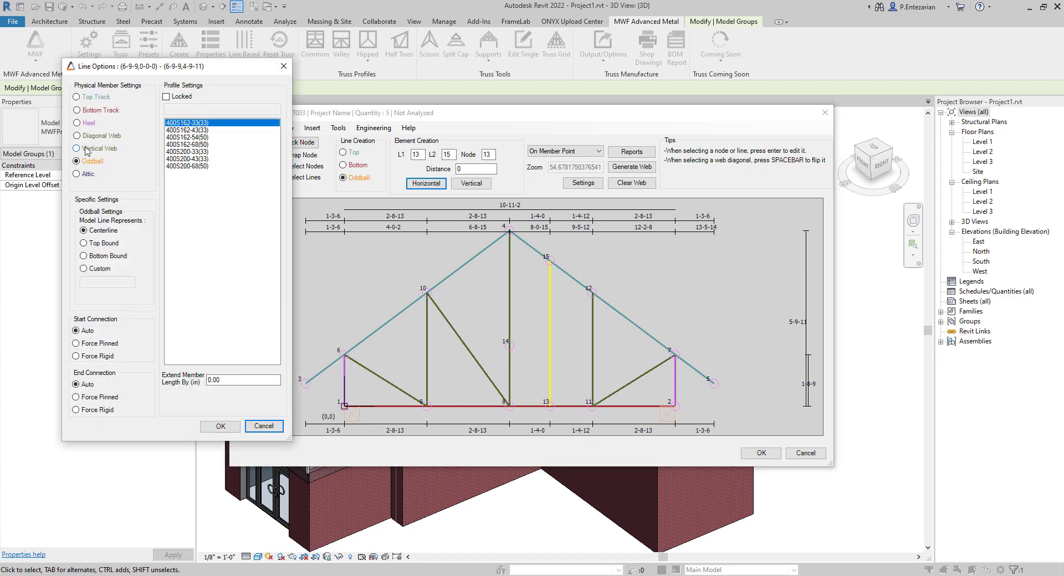
click(77, 149)
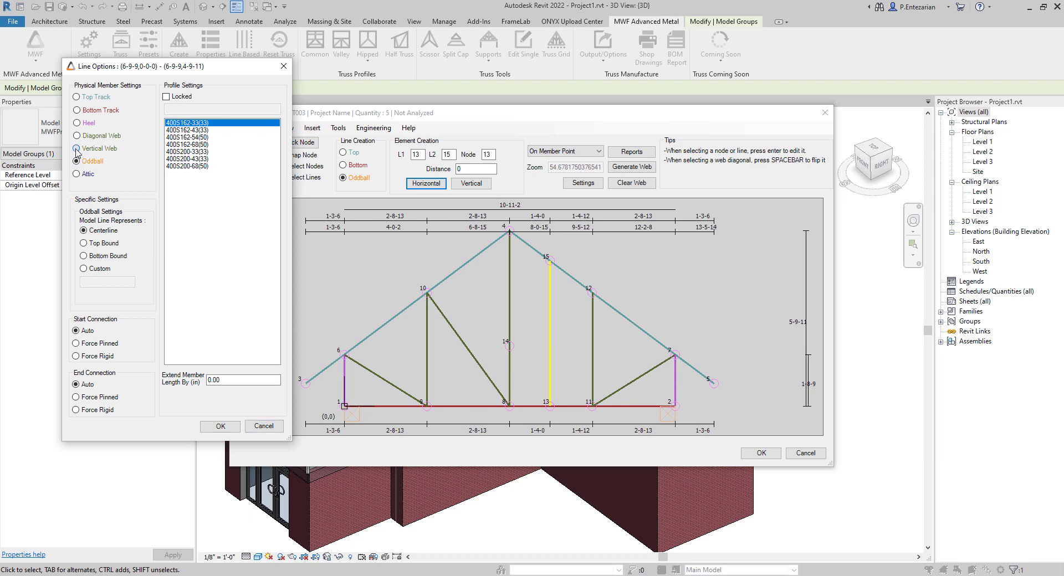
click(220, 426)
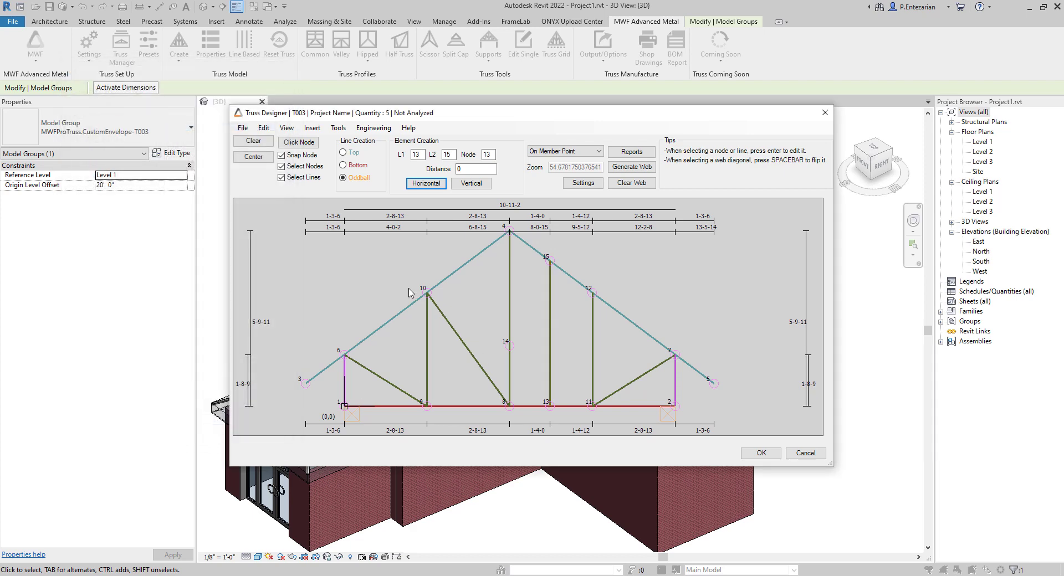
Open the Help Shortcuts list and move it to the left of the truss
click(411, 129)
click(419, 141)
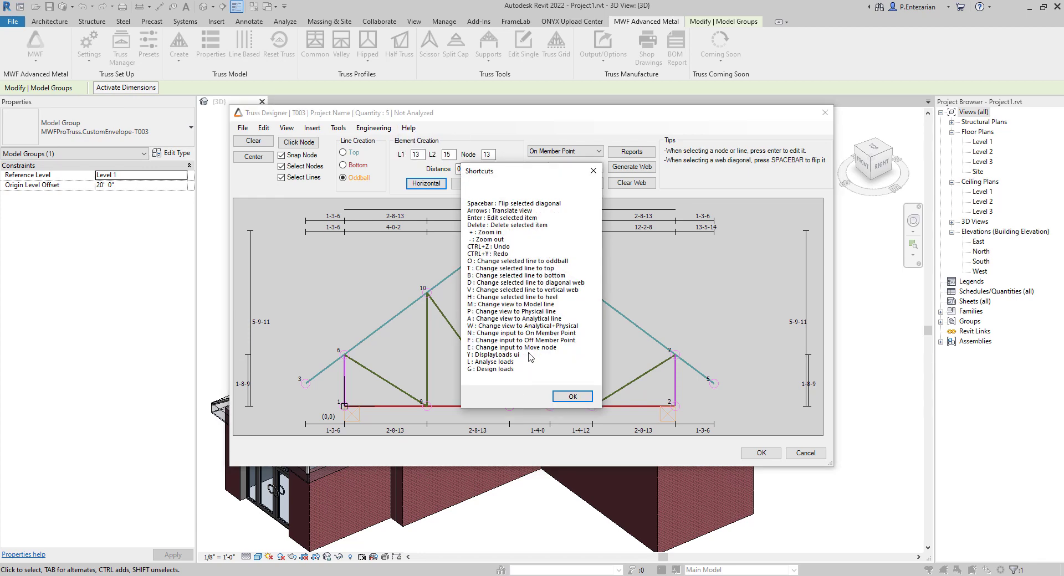
drag(505, 173, 339, 172)
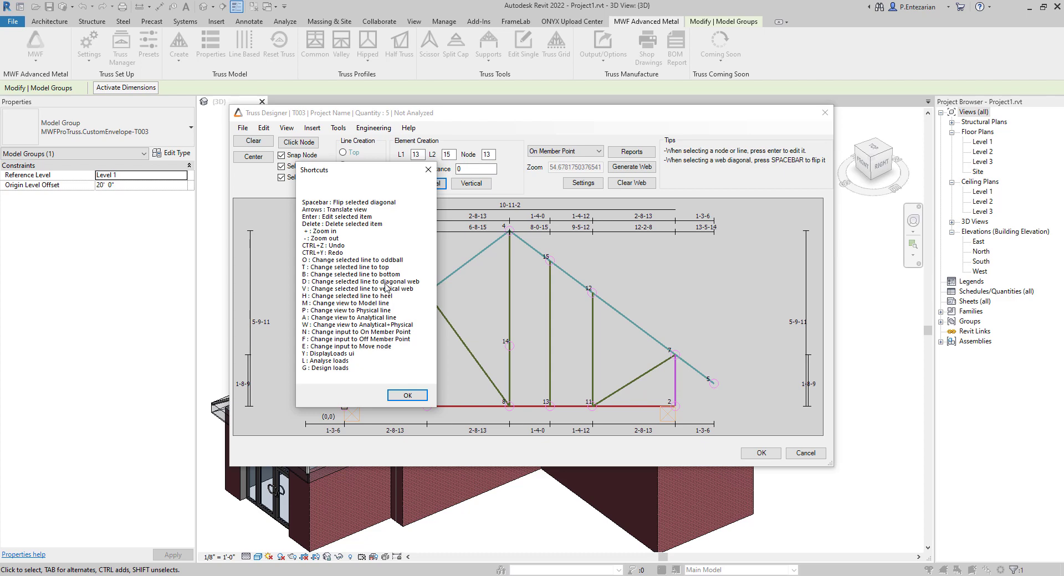
Remove diagonal 10–8, add node 16 on web 10–9 at distance 2, and join it to node 14
click(409, 400)
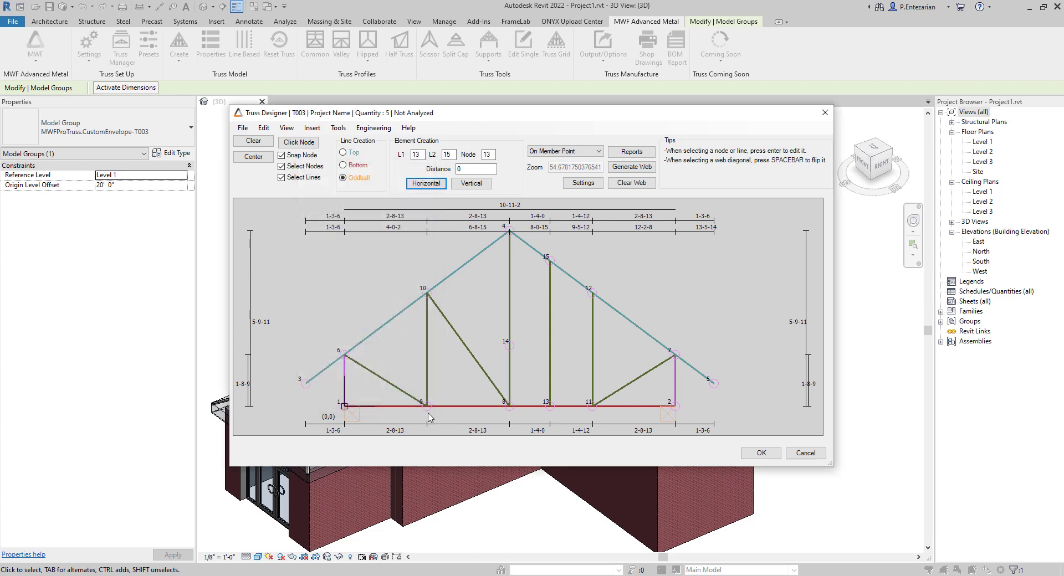
click(471, 355)
click(428, 409)
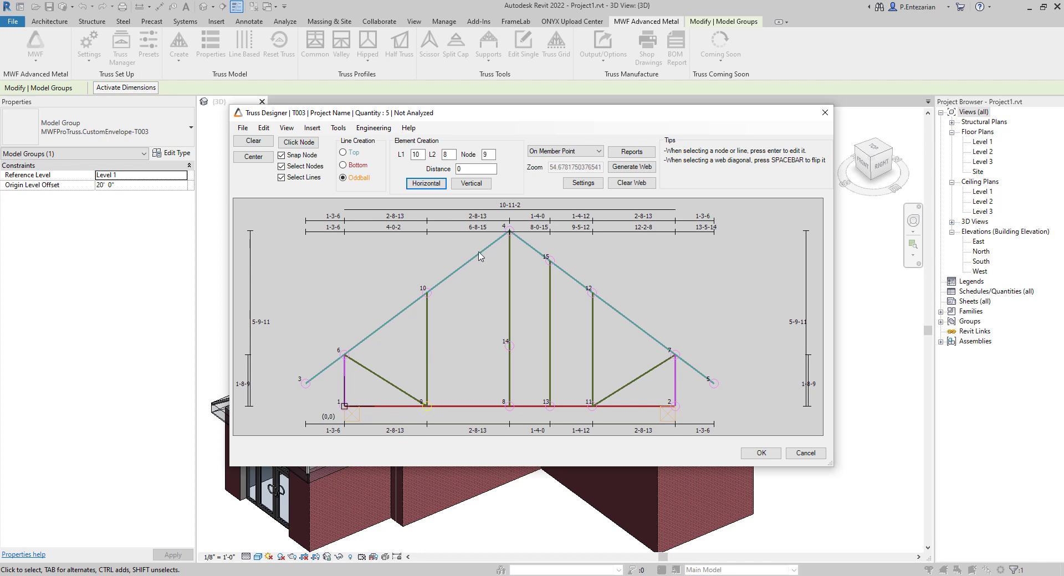
click(428, 335)
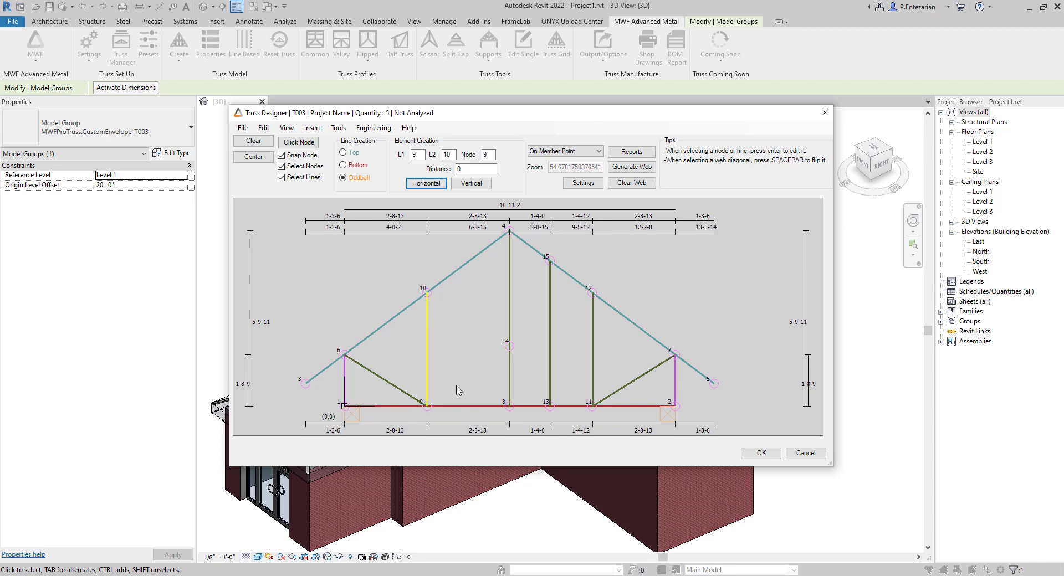
click(471, 184)
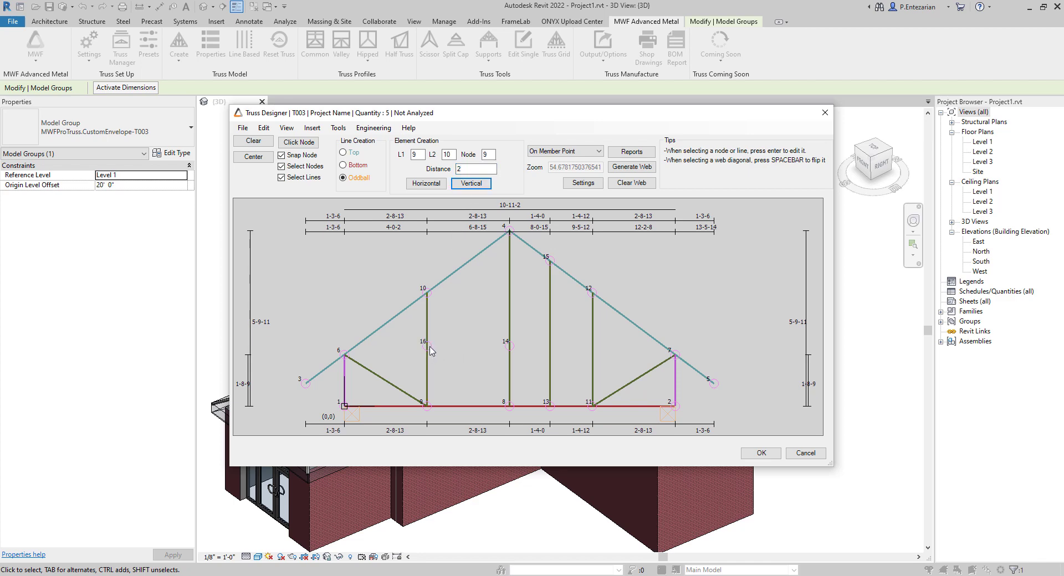
click(429, 347)
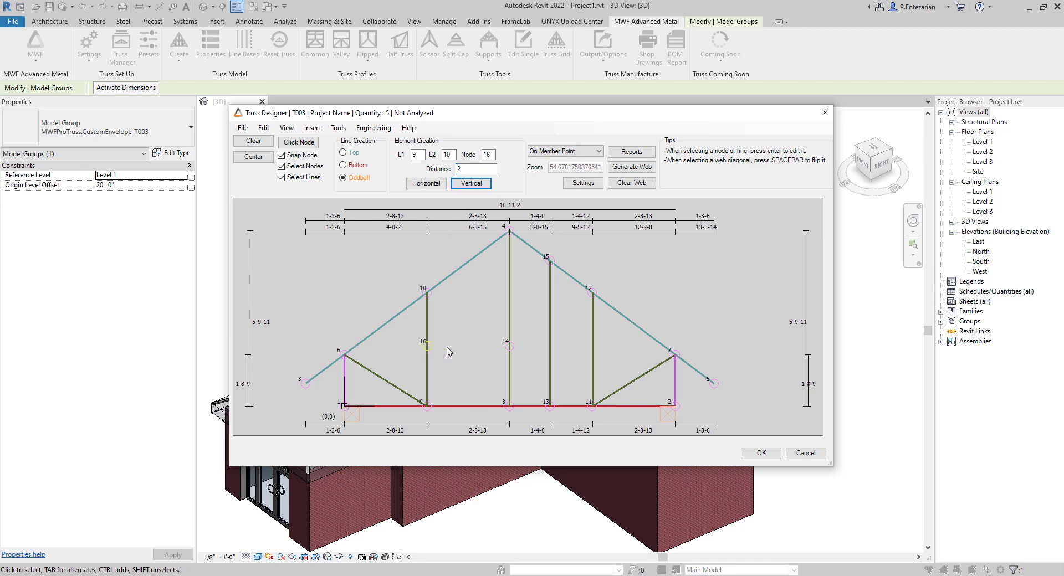
click(507, 347)
Set the new 16–14 member's line type to Attic in Line Options
click(468, 346)
key(Return)
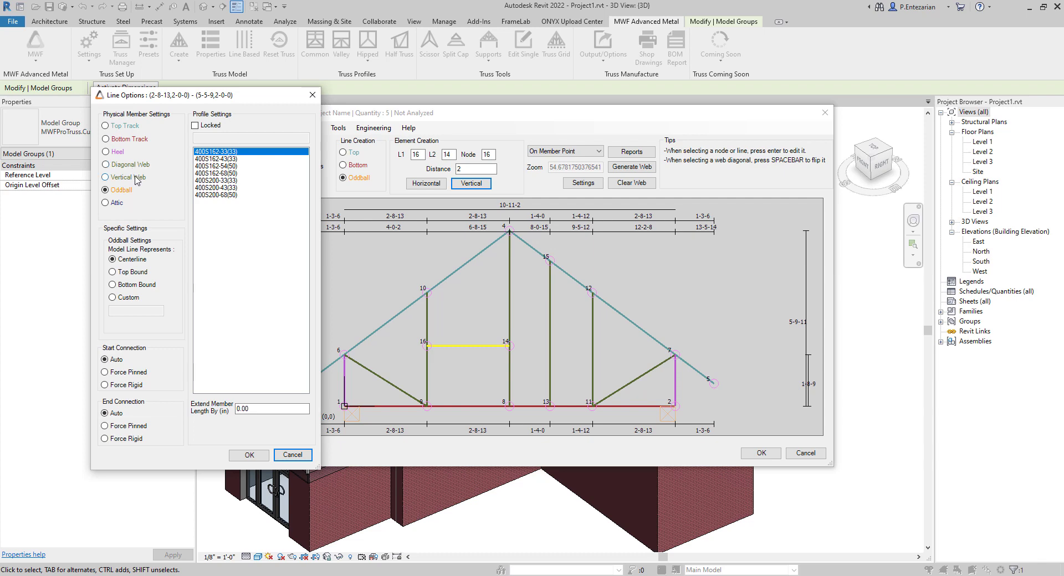
click(118, 203)
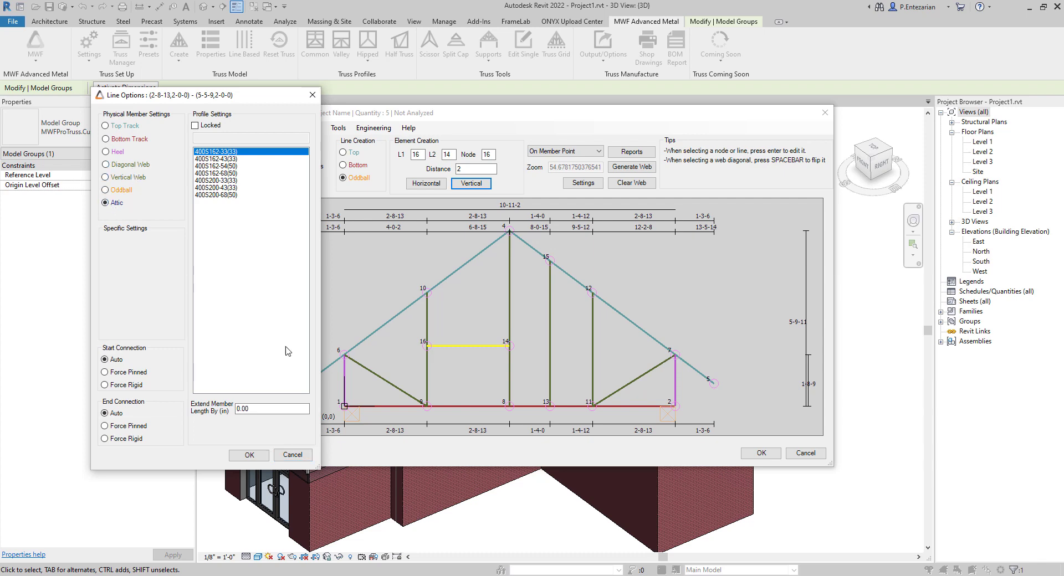
click(264, 456)
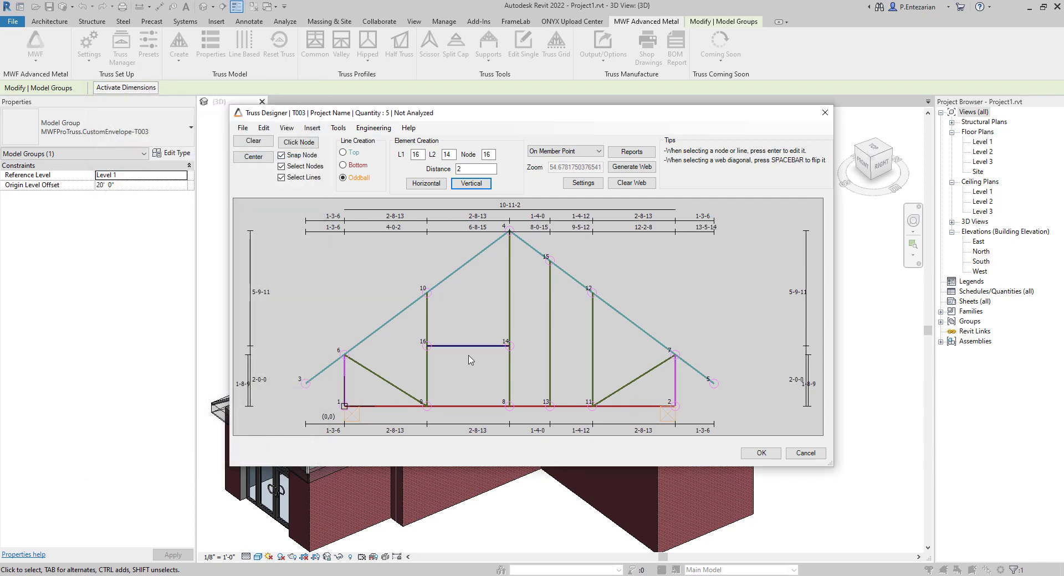